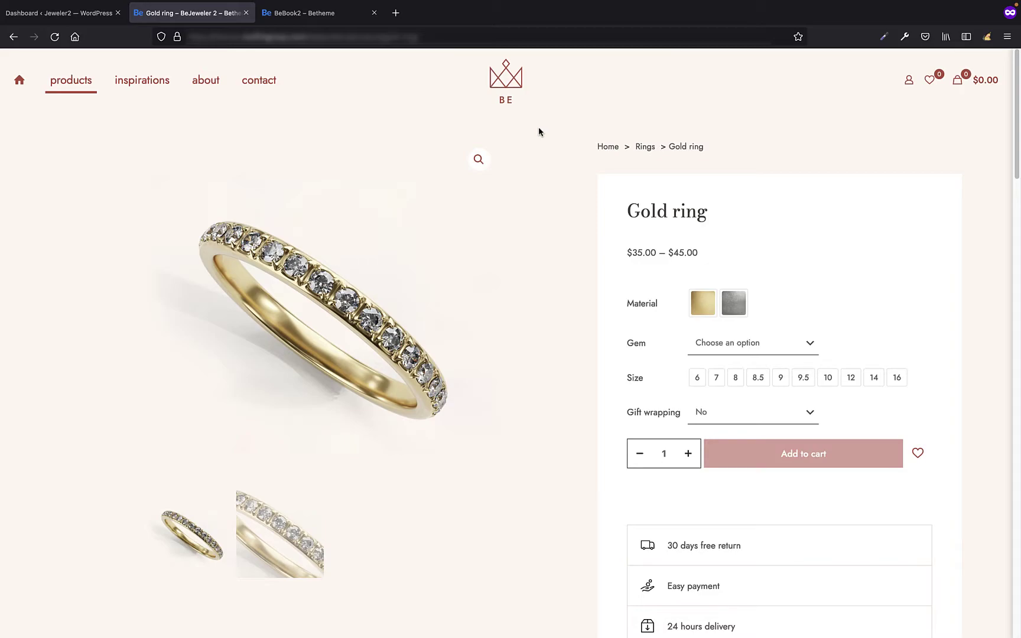
Switch to the BeBook2 demo page and scroll down to its book excerpt
{"action": "scroll", "coordinate": [539, 127], "scroll_direction": "down", "scroll_amount": 5}
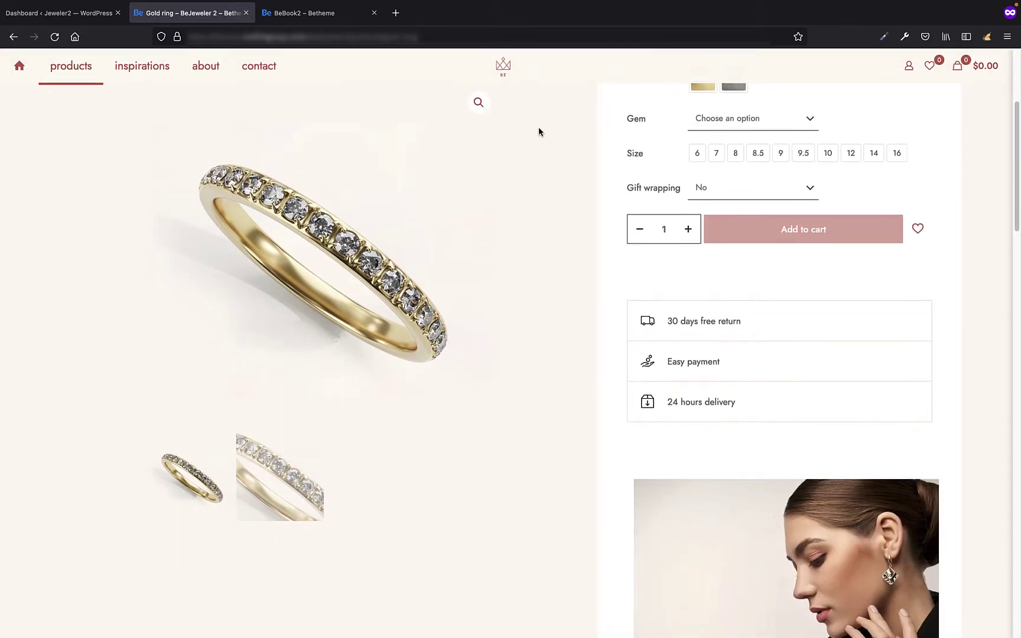
{"action": "scroll", "coordinate": [538, 131], "scroll_direction": "down", "scroll_amount": 6}
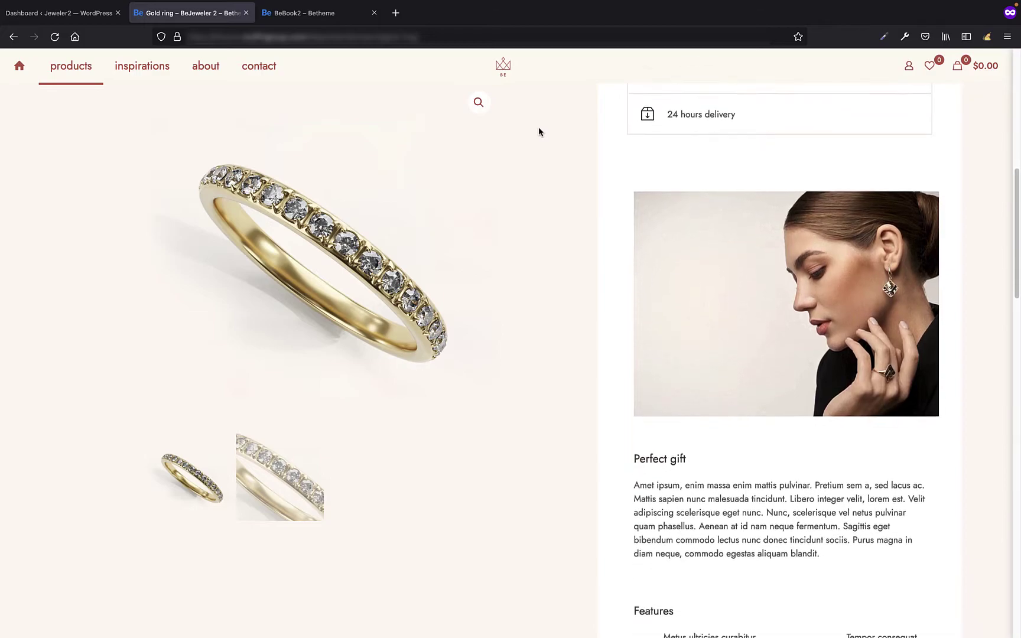
{"action": "scroll", "coordinate": [538, 132], "scroll_direction": "down", "scroll_amount": 3}
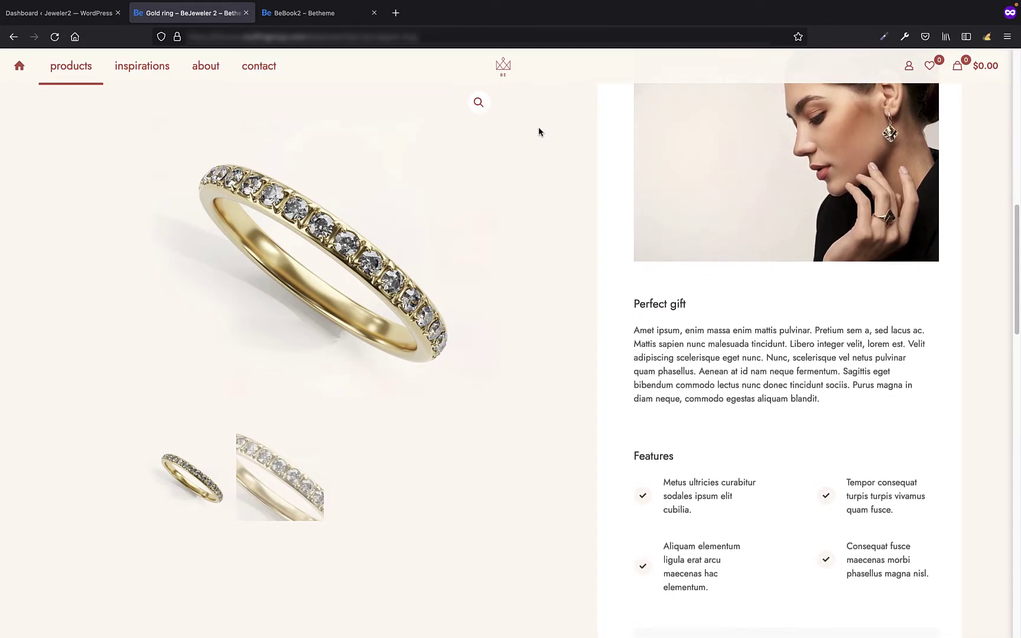
{"action": "scroll", "coordinate": [539, 131], "scroll_direction": "down", "scroll_amount": 6}
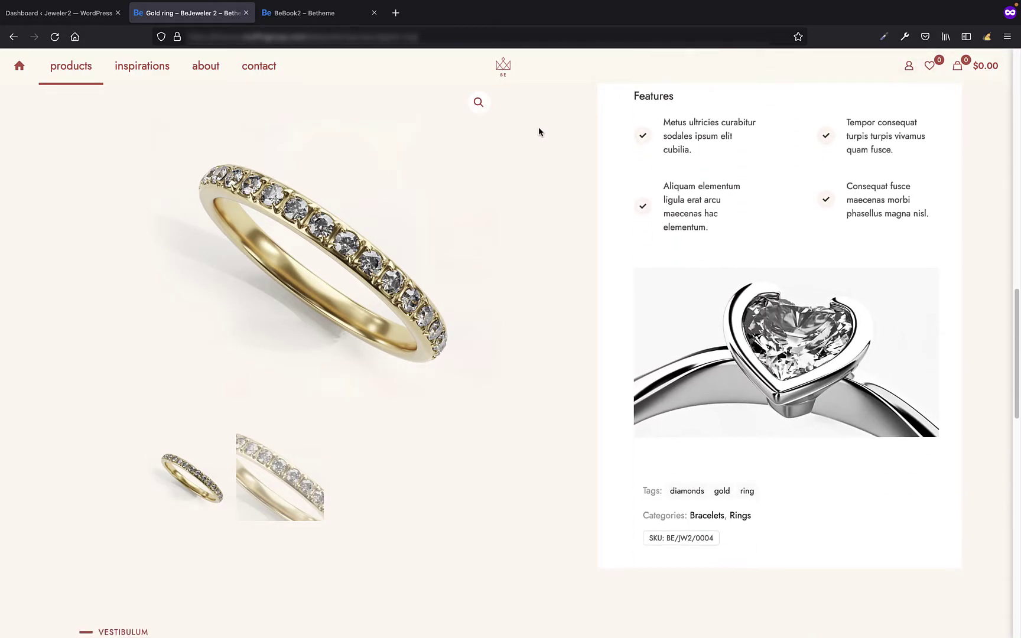
{"action": "scroll", "coordinate": [539, 131], "scroll_direction": "down", "scroll_amount": 2}
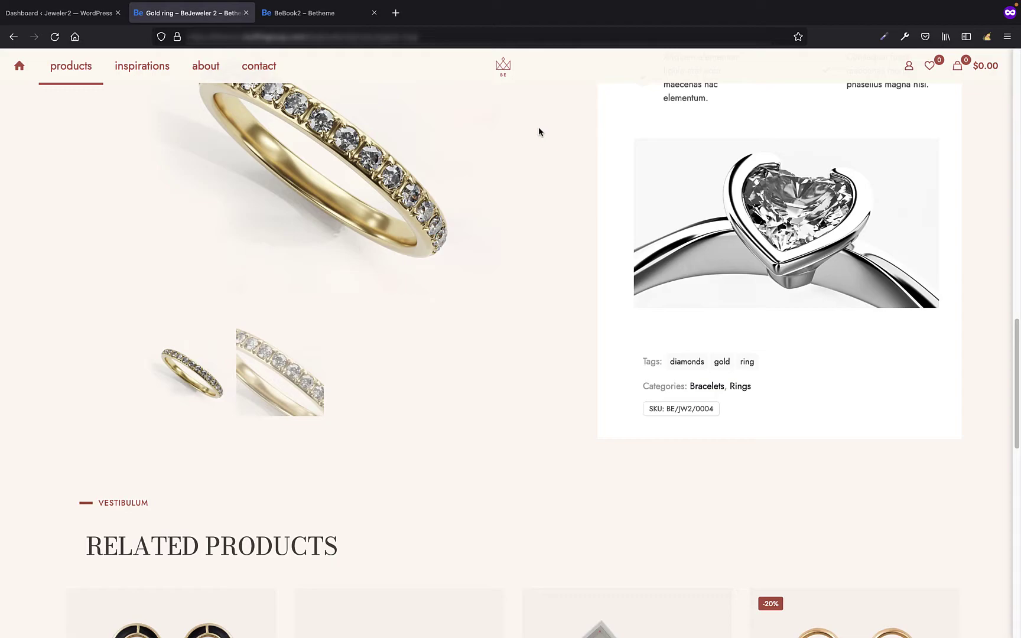
{"action": "scroll", "coordinate": [539, 132], "scroll_direction": "up", "scroll_amount": 5}
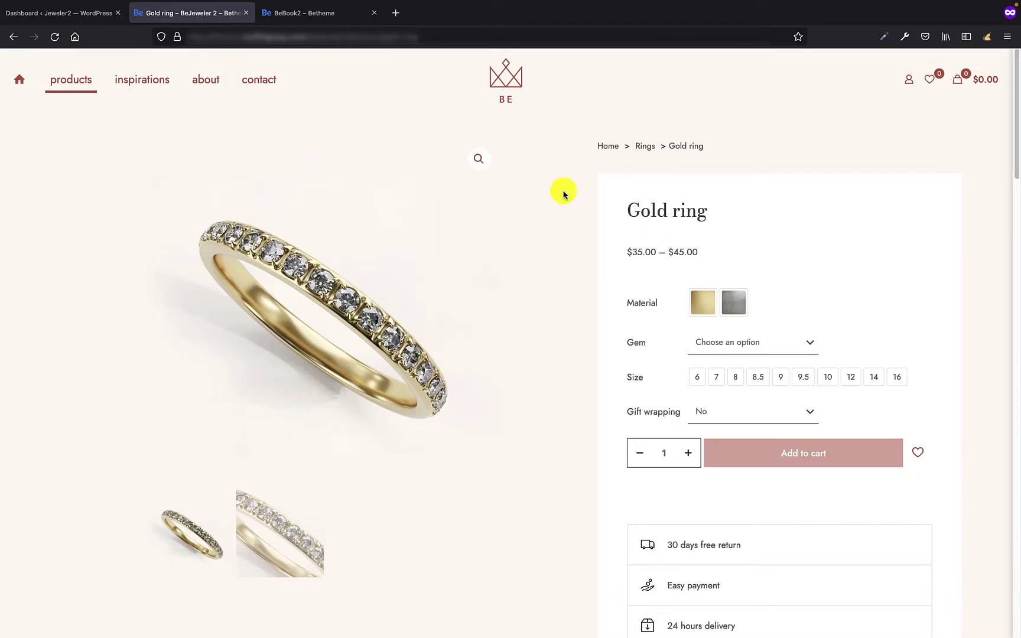
{"action": "scroll", "coordinate": [563, 194], "scroll_direction": "down", "scroll_amount": 5}
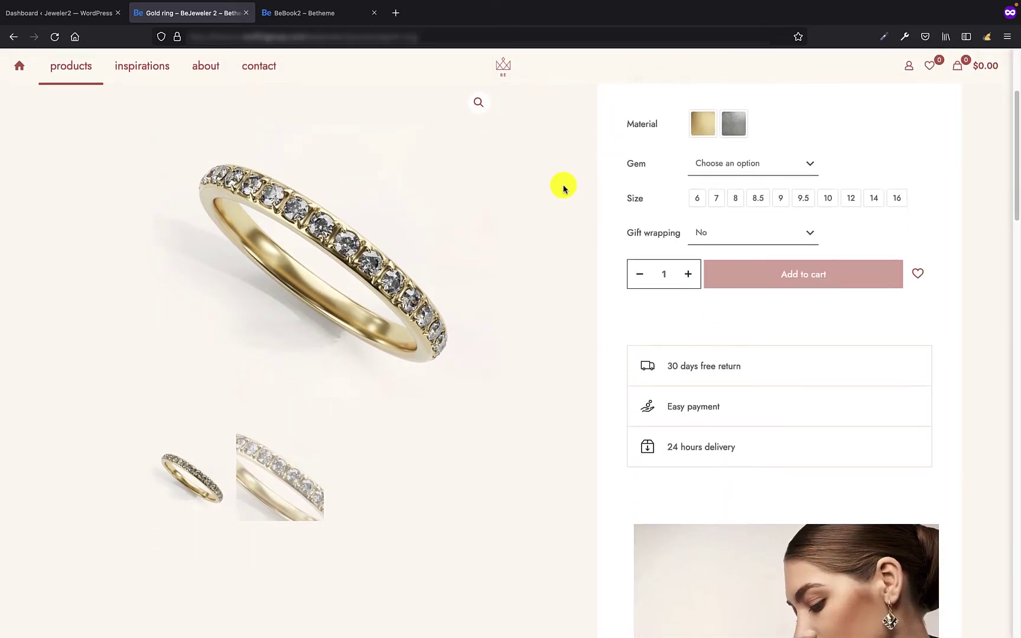
{"action": "scroll", "coordinate": [563, 188], "scroll_direction": "down", "scroll_amount": 3}
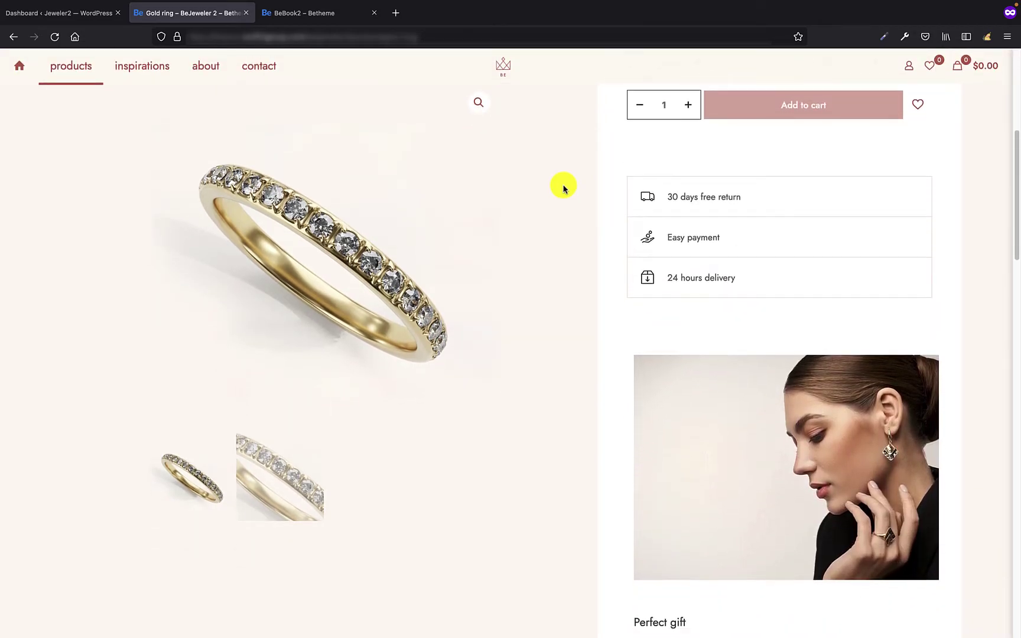
{"action": "scroll", "coordinate": [563, 188], "scroll_direction": "down", "scroll_amount": 5}
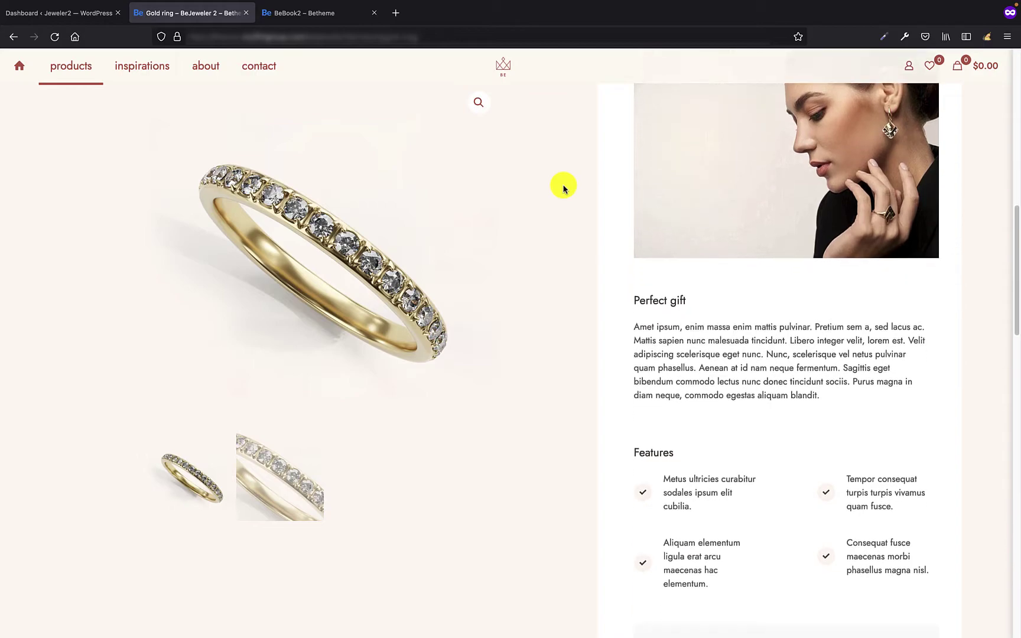
{"action": "scroll", "coordinate": [563, 188], "scroll_direction": "down", "scroll_amount": 3}
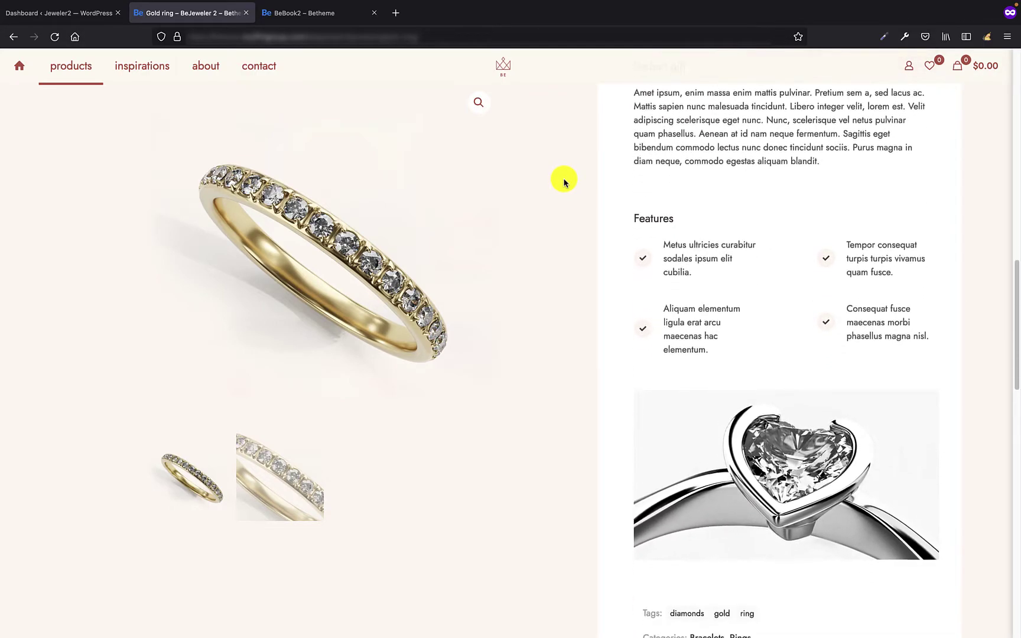
{"action": "left_click", "coordinate": [319, 14]}
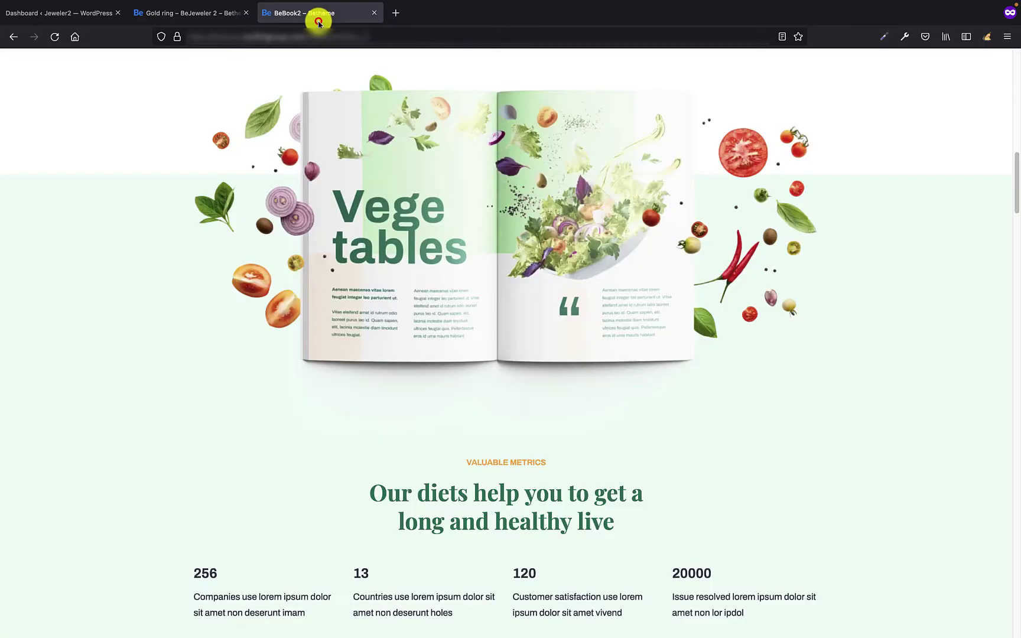
{"action": "scroll", "coordinate": [535, 245], "scroll_direction": "down", "scroll_amount": 3}
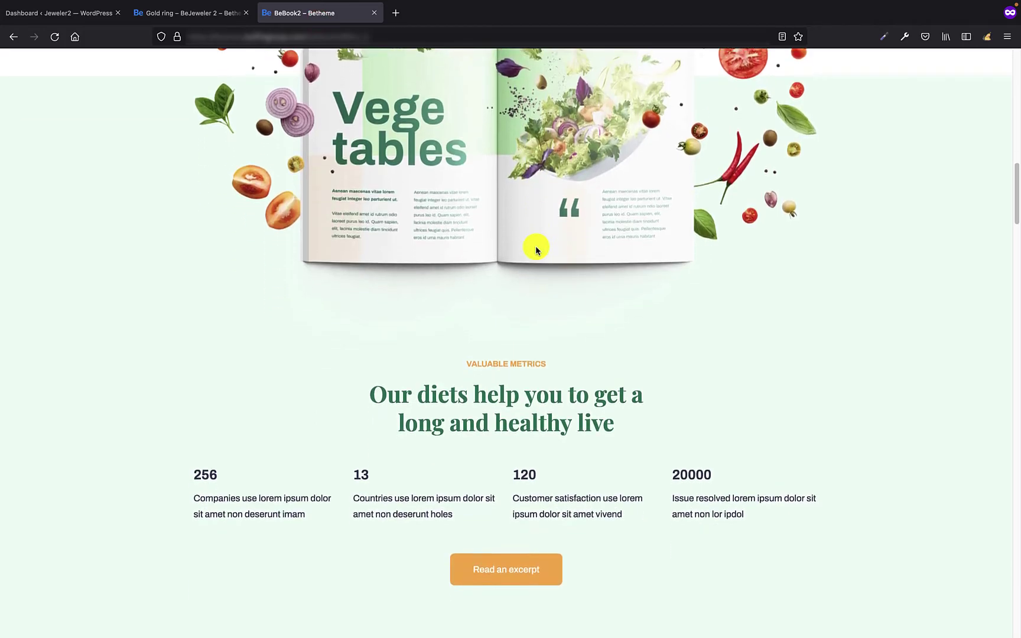
{"action": "scroll", "coordinate": [536, 249], "scroll_direction": "down", "scroll_amount": 10}
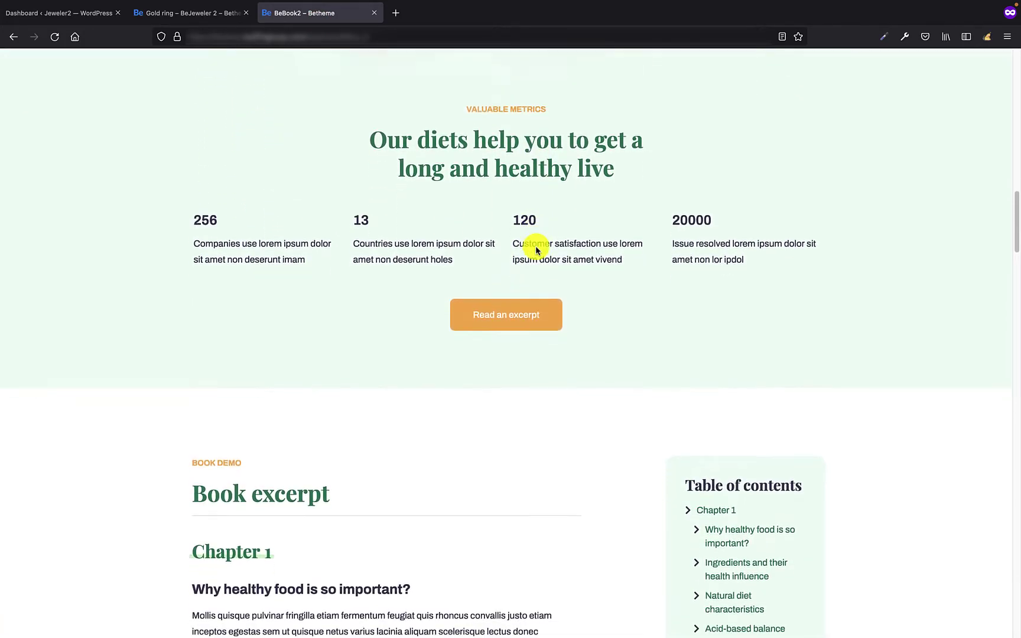
{"action": "scroll", "coordinate": [536, 245], "scroll_direction": "down", "scroll_amount": 1}
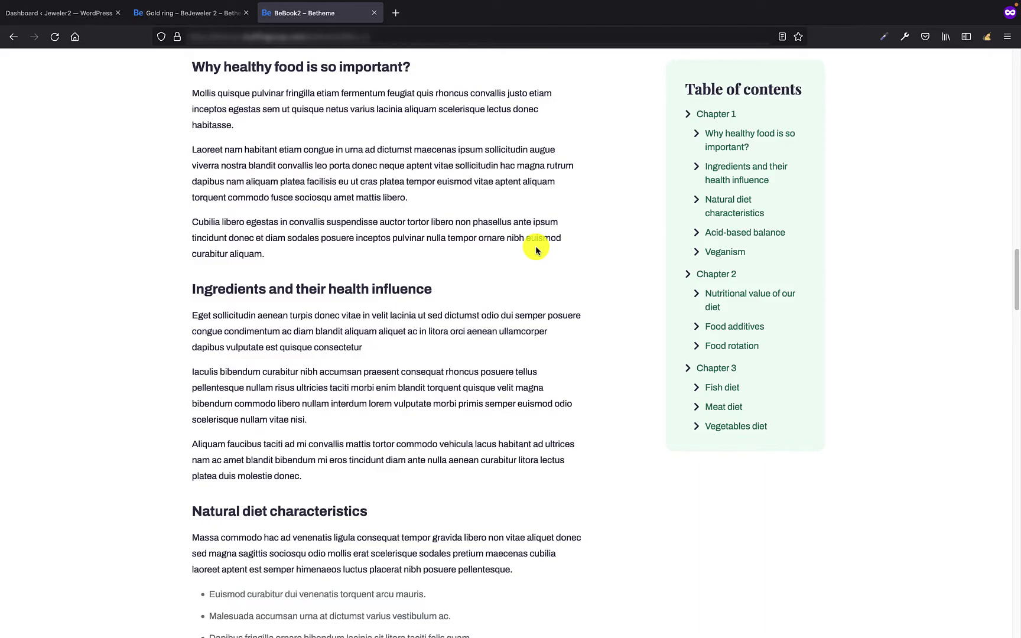
{"action": "scroll", "coordinate": [535, 246], "scroll_direction": "down", "scroll_amount": 2}
{"action": "scroll", "coordinate": [536, 237], "scroll_direction": "down", "scroll_amount": 3}
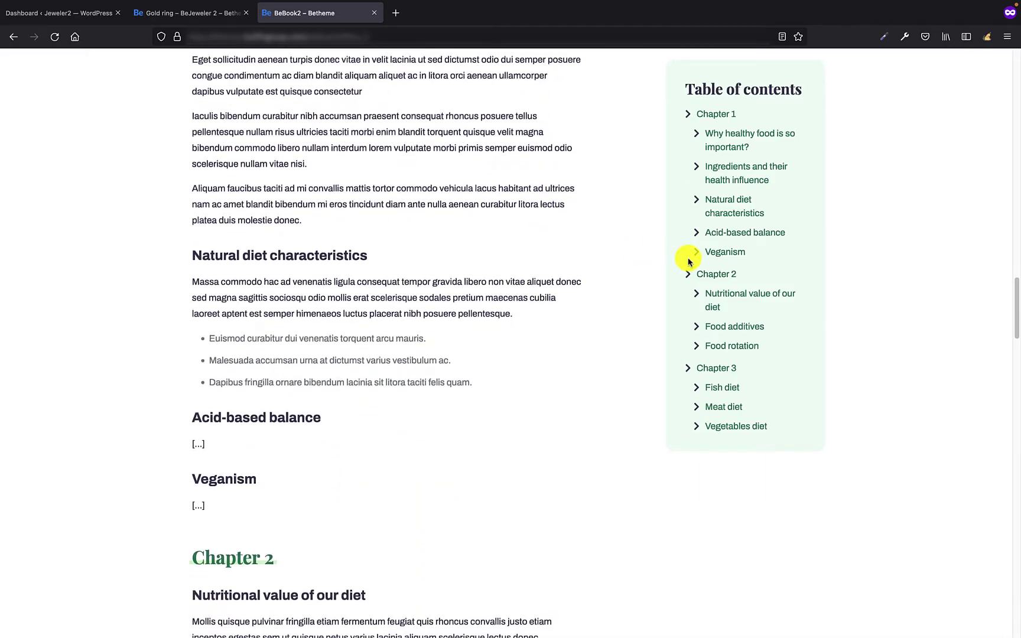
Jump to the Veganism and Nutritional value sections, then go to the WordPress Templates list
{"action": "left_click", "coordinate": [726, 253]}
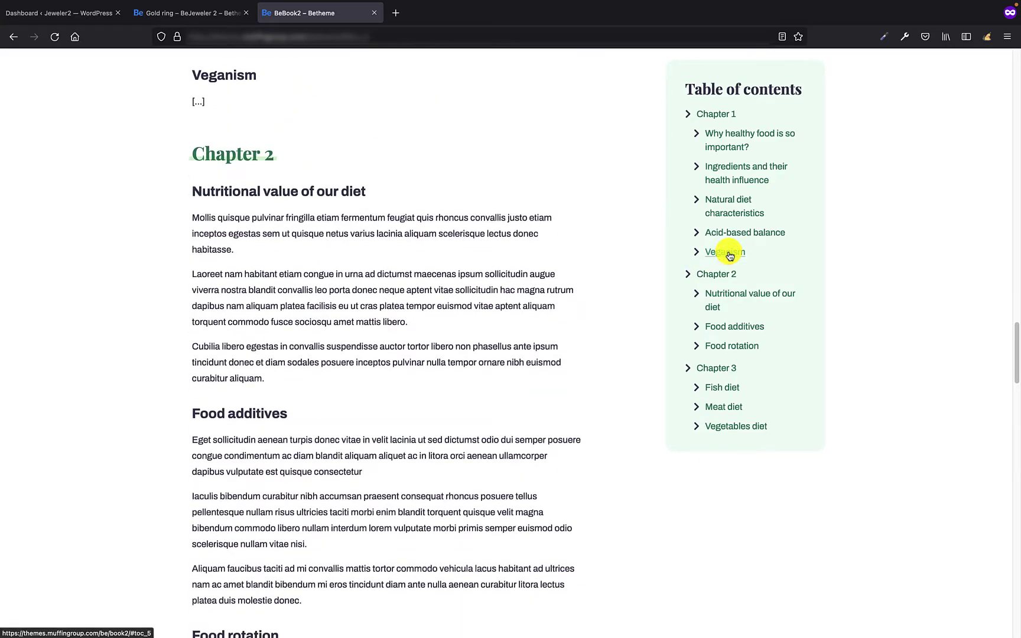
{"action": "left_click", "coordinate": [729, 296]}
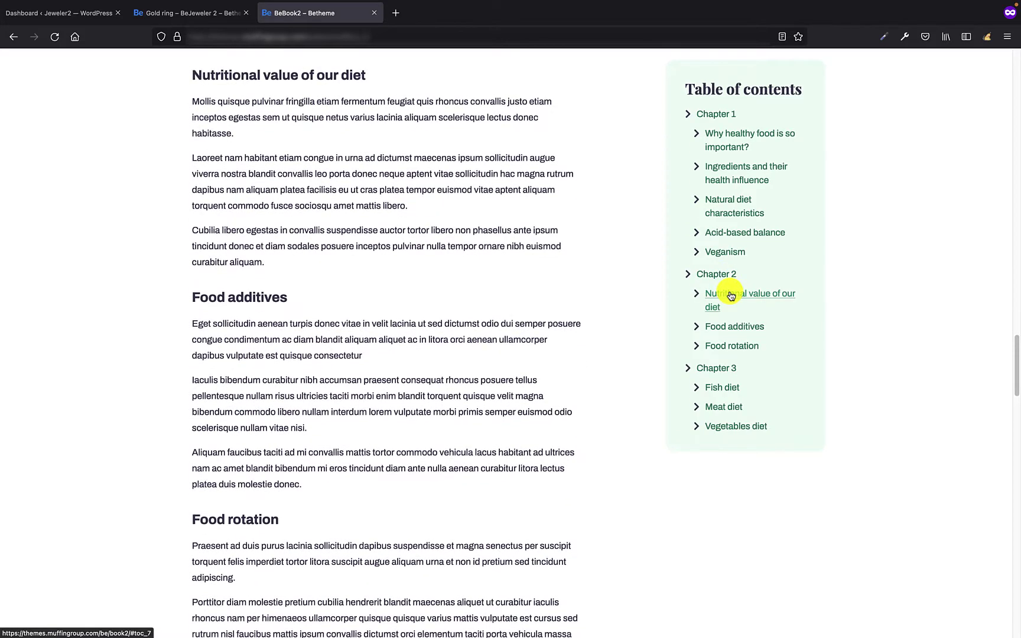
{"action": "scroll", "coordinate": [558, 319], "scroll_direction": "down", "scroll_amount": 10}
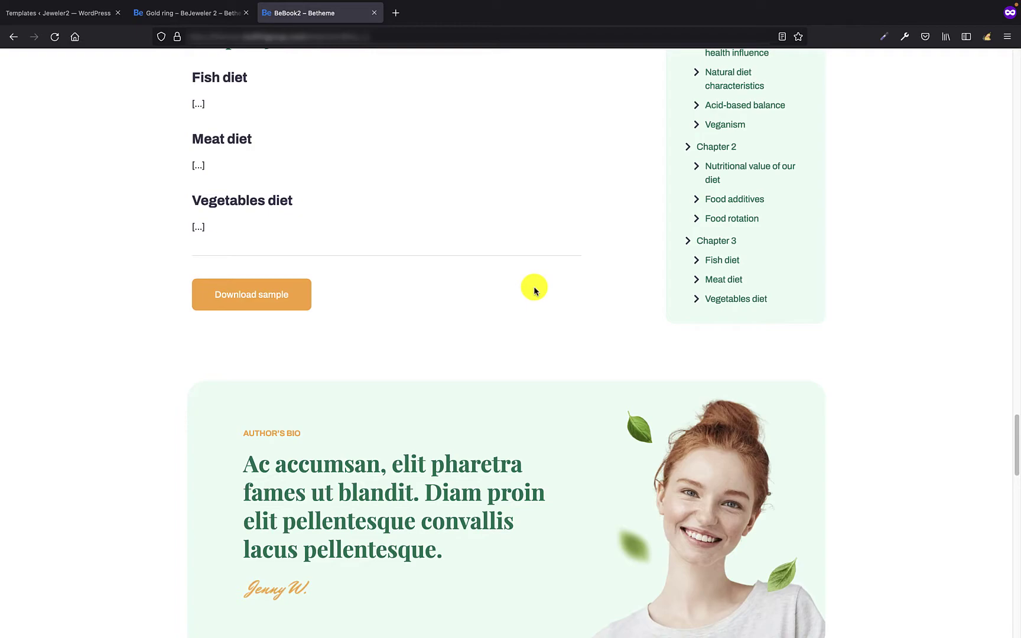
{"action": "left_click", "coordinate": [46, 11]}
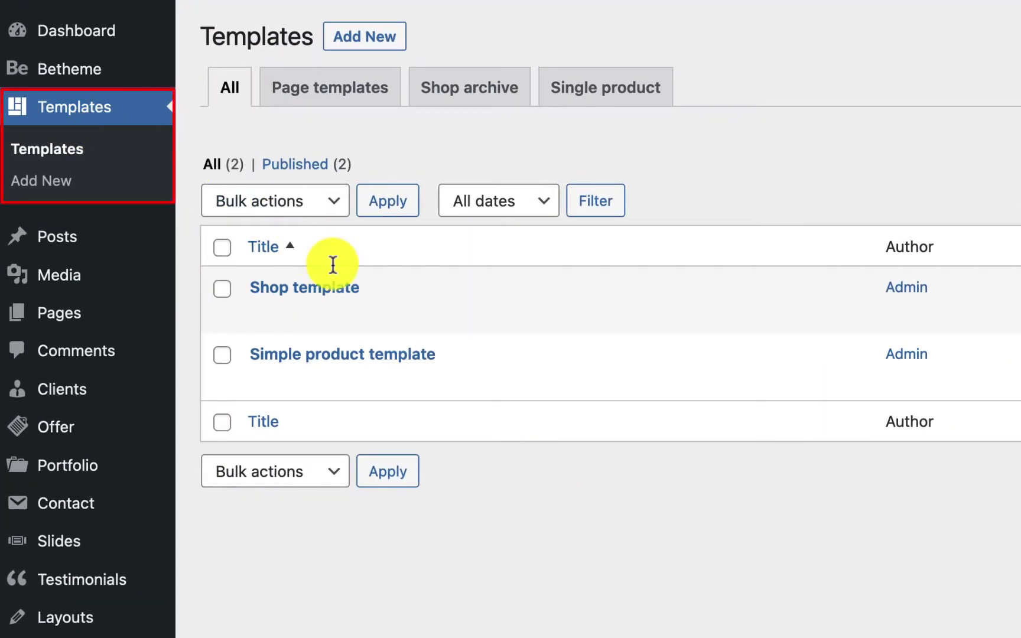
Choose 'Edit with BeBuilder' on the Simple product template in the Templates list
{"action": "mouse_move", "coordinate": [502, 388]}
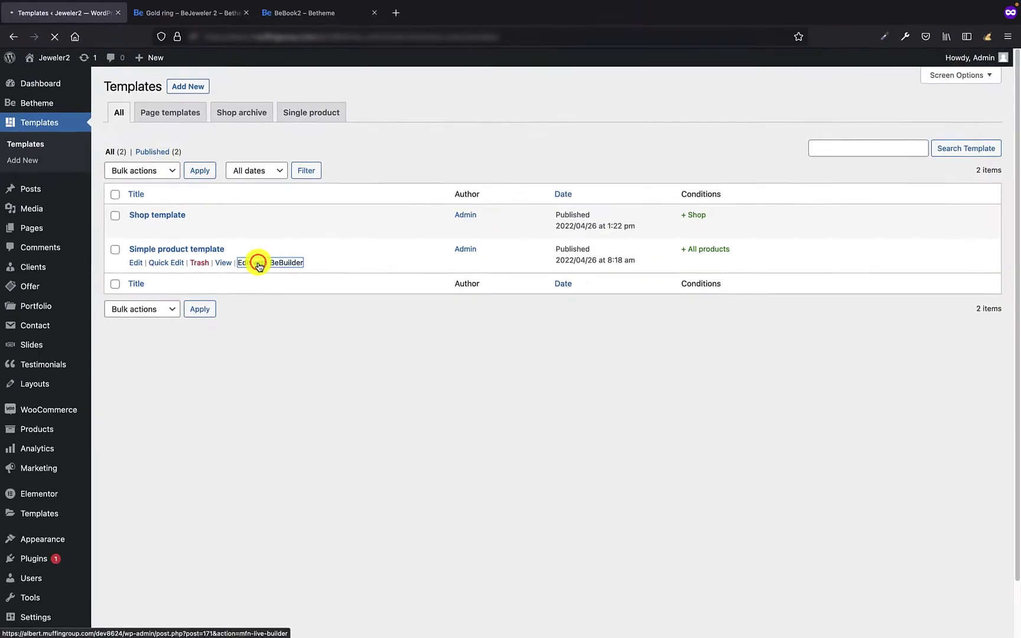
{"action": "left_click", "coordinate": [502, 385]}
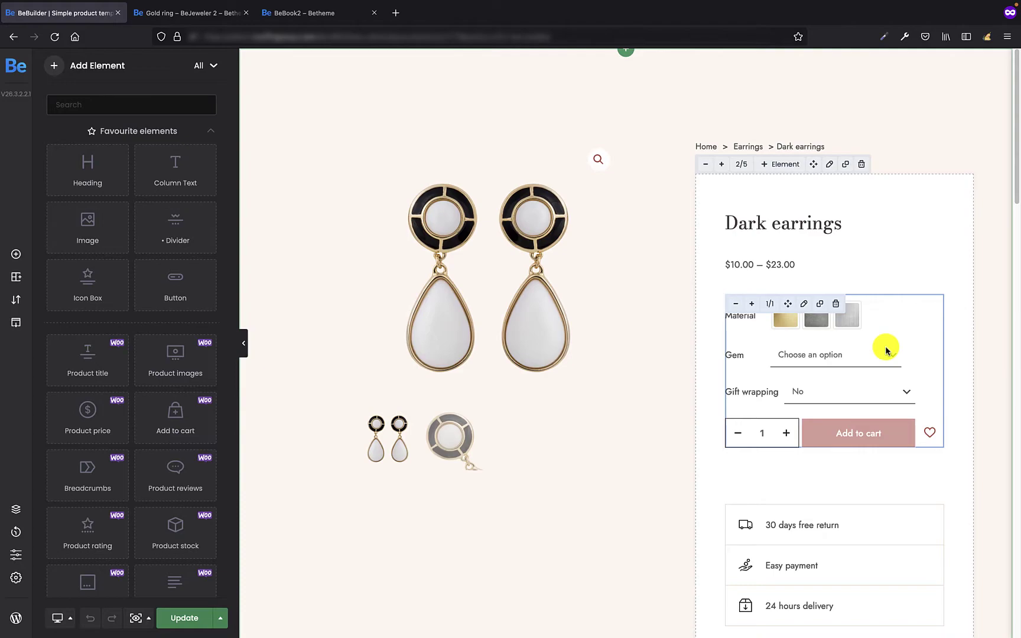
{"action": "scroll", "coordinate": [885, 351], "scroll_direction": "down", "scroll_amount": 12}
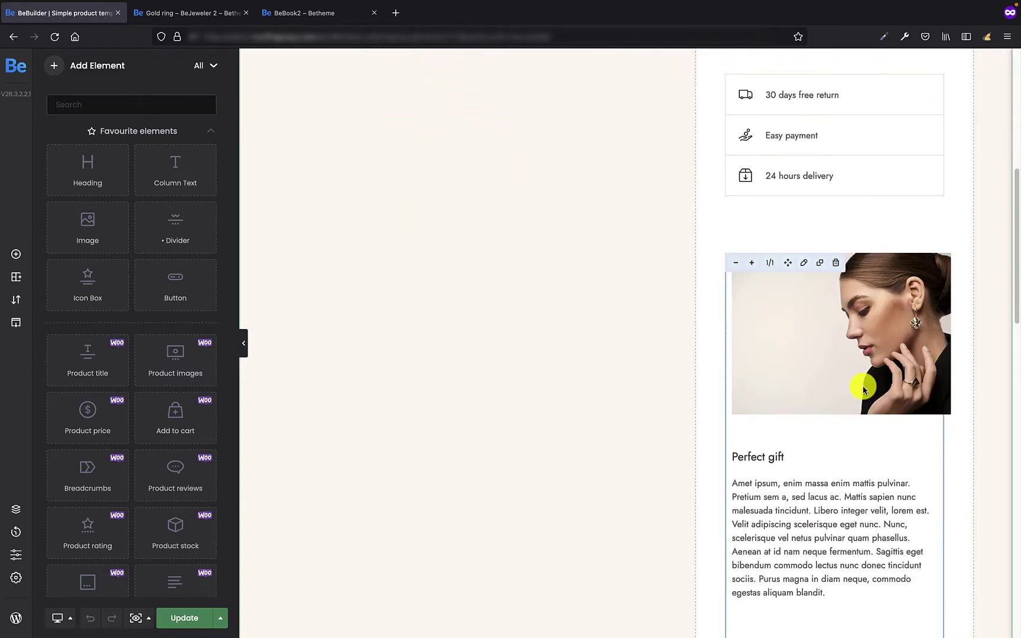
{"action": "scroll", "coordinate": [863, 390], "scroll_direction": "down", "scroll_amount": 8}
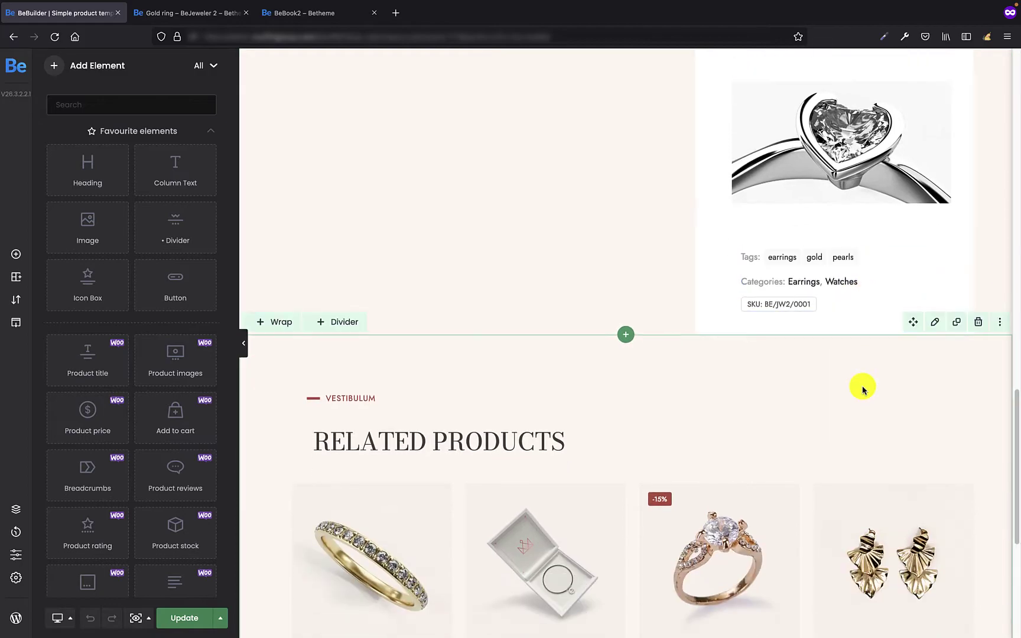
{"action": "scroll", "coordinate": [863, 389], "scroll_direction": "up", "scroll_amount": 12}
{"action": "scroll", "coordinate": [863, 390], "scroll_direction": "up", "scroll_amount": 9}
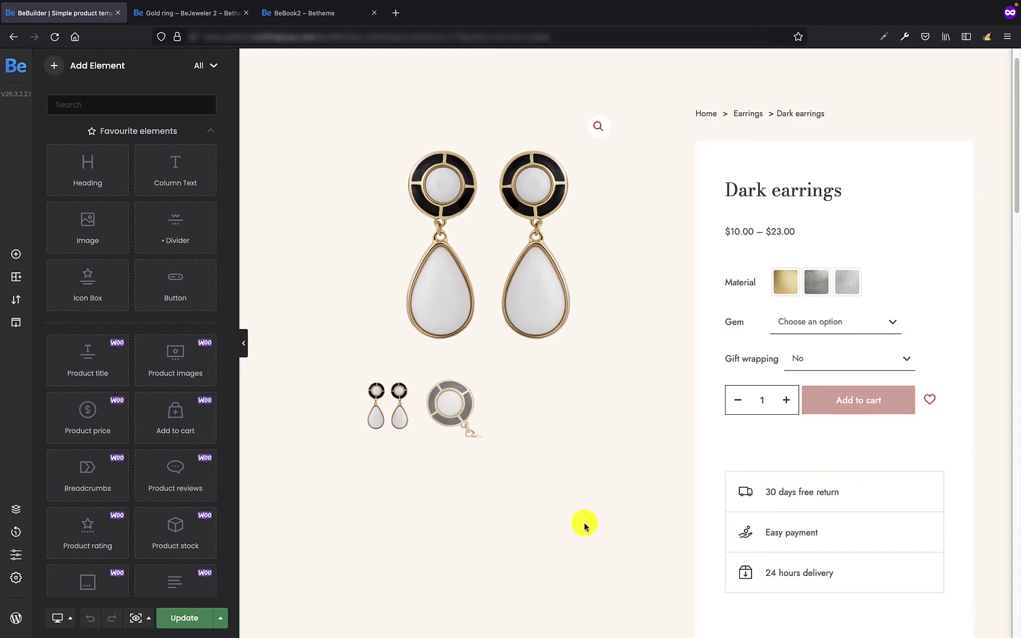
Set the gallery wrap's Sticky option to Enable and scroll the canvas to test it
{"action": "scroll", "coordinate": [594, 546], "scroll_direction": "up", "scroll_amount": 1}
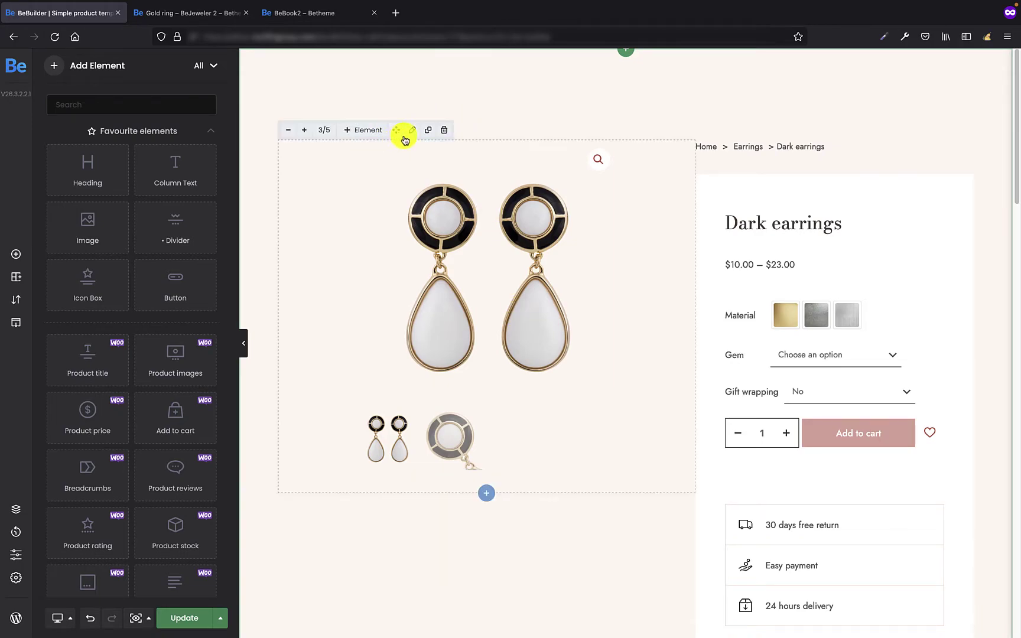
{"action": "left_click", "coordinate": [410, 131]}
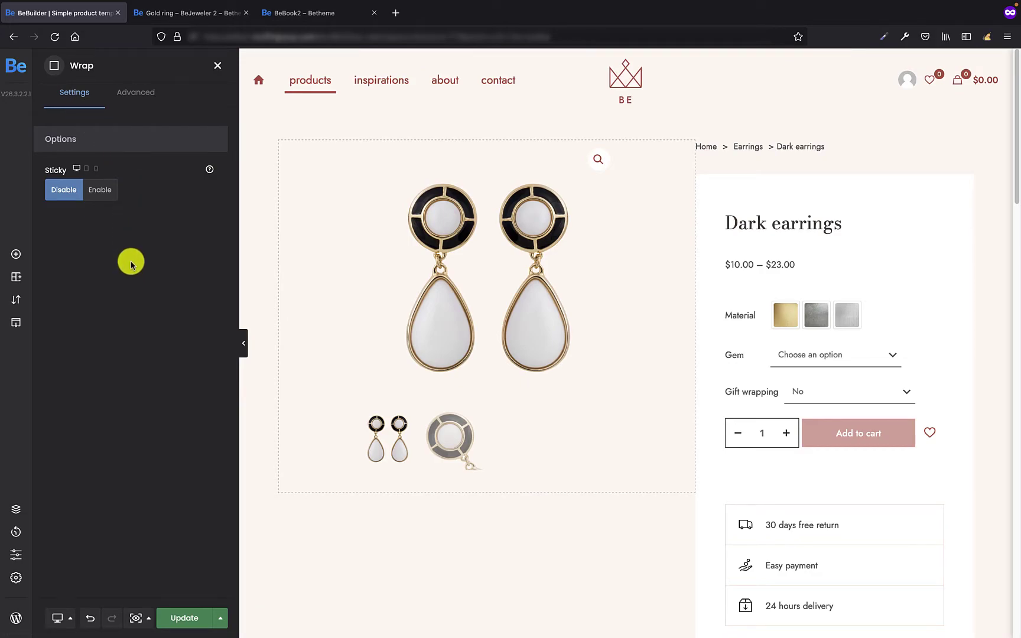
{"action": "left_click", "coordinate": [99, 191]}
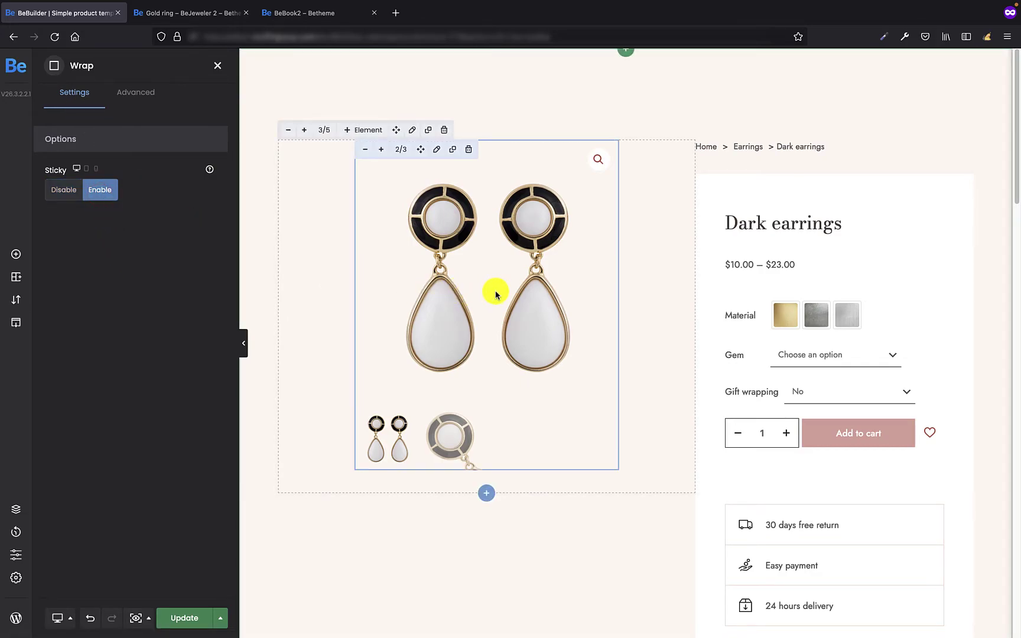
{"action": "scroll", "coordinate": [525, 305], "scroll_direction": "down", "scroll_amount": 5}
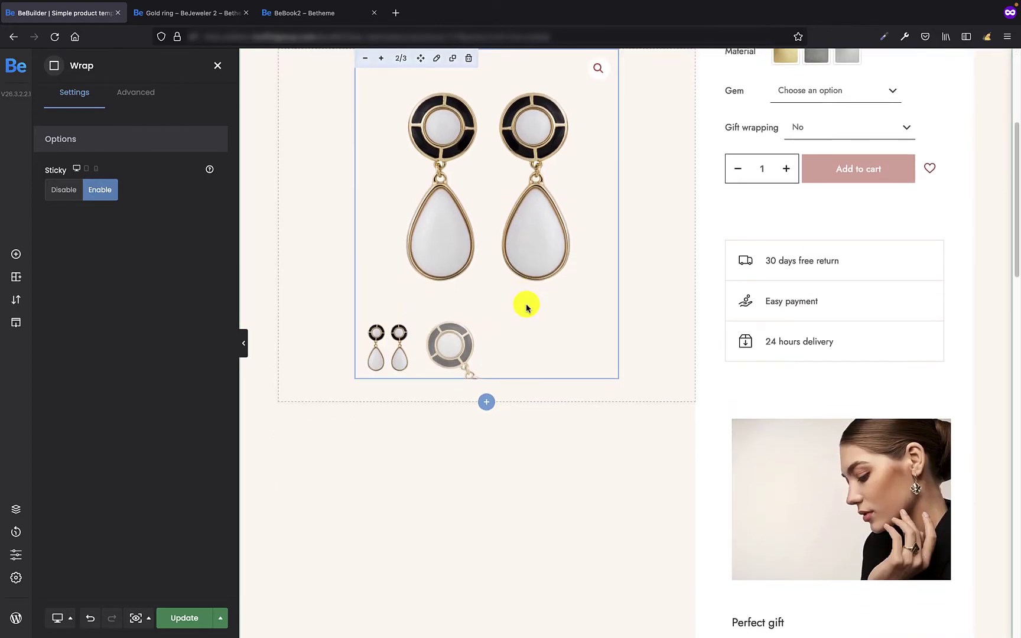
{"action": "scroll", "coordinate": [525, 306], "scroll_direction": "down", "scroll_amount": 7}
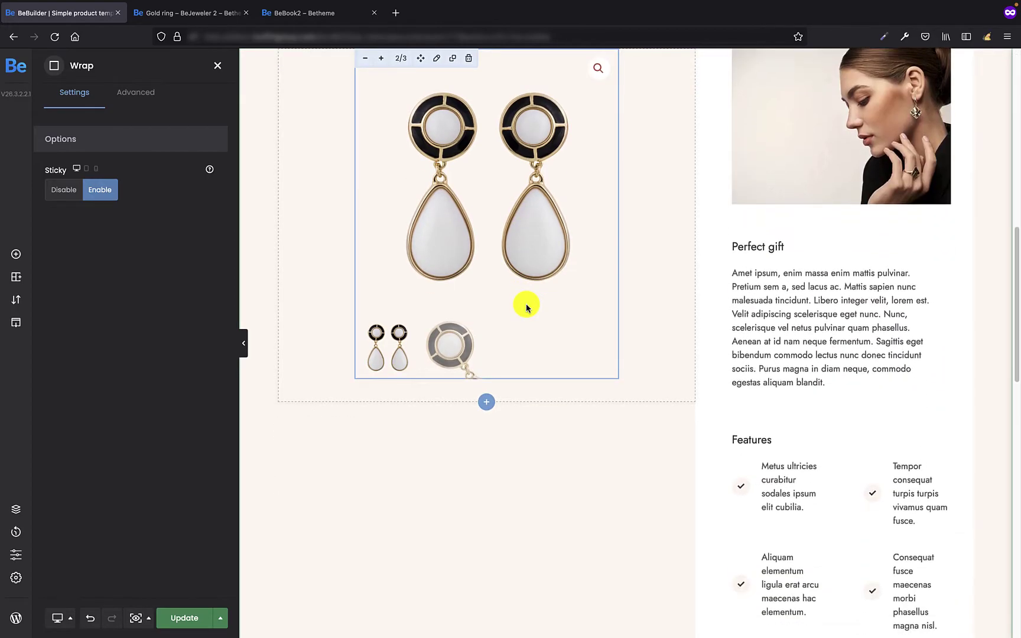
{"action": "scroll", "coordinate": [526, 307], "scroll_direction": "down", "scroll_amount": 1}
{"action": "scroll", "coordinate": [525, 307], "scroll_direction": "down", "scroll_amount": 6}
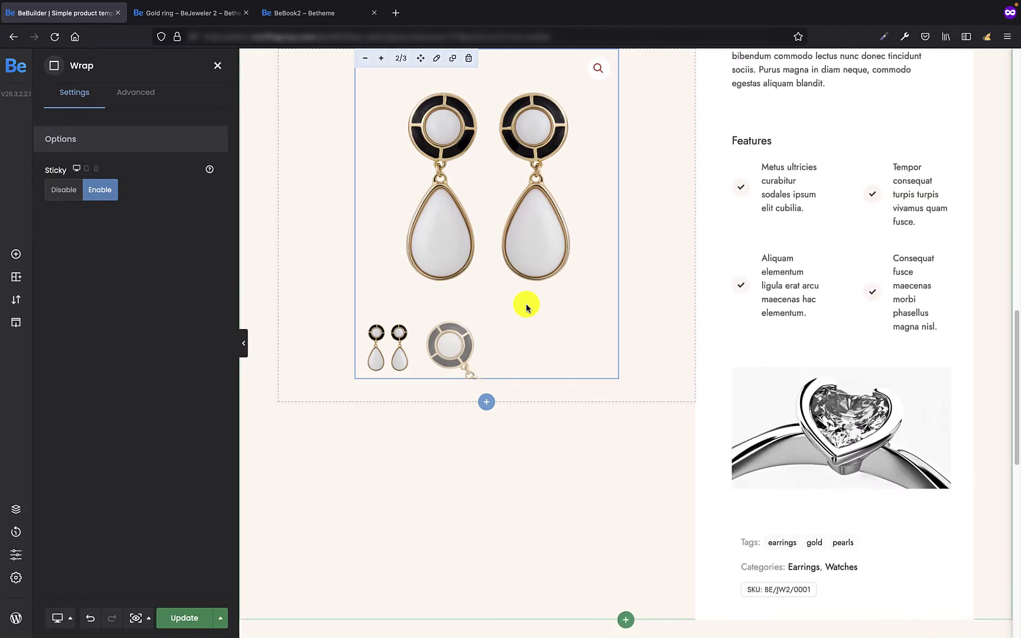
{"action": "scroll", "coordinate": [526, 307], "scroll_direction": "down", "scroll_amount": 5}
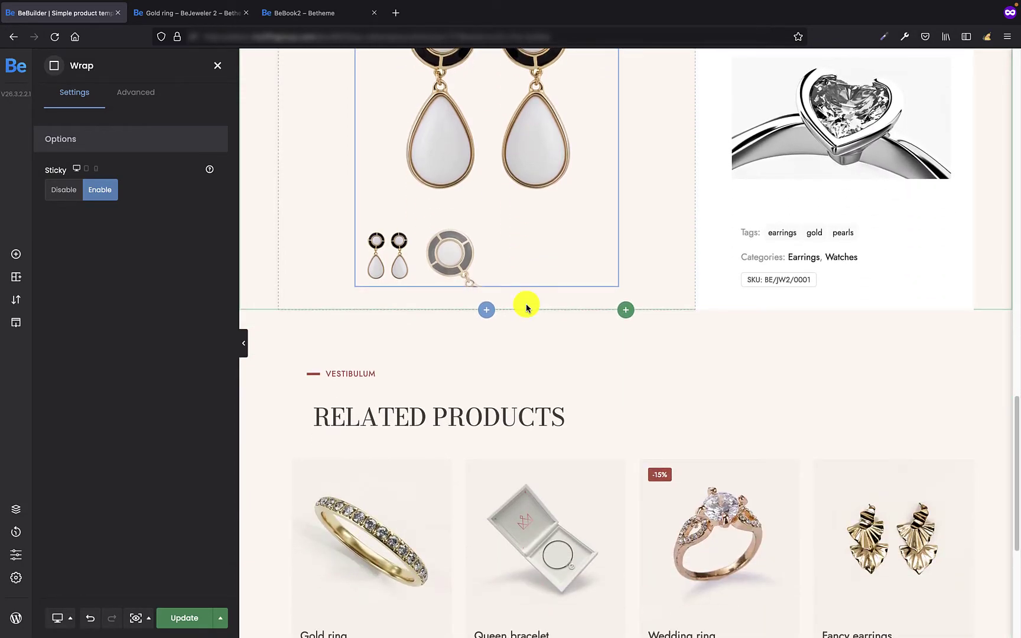
{"action": "scroll", "coordinate": [526, 307], "scroll_direction": "down", "scroll_amount": 4}
{"action": "scroll", "coordinate": [525, 307], "scroll_direction": "up", "scroll_amount": 6}
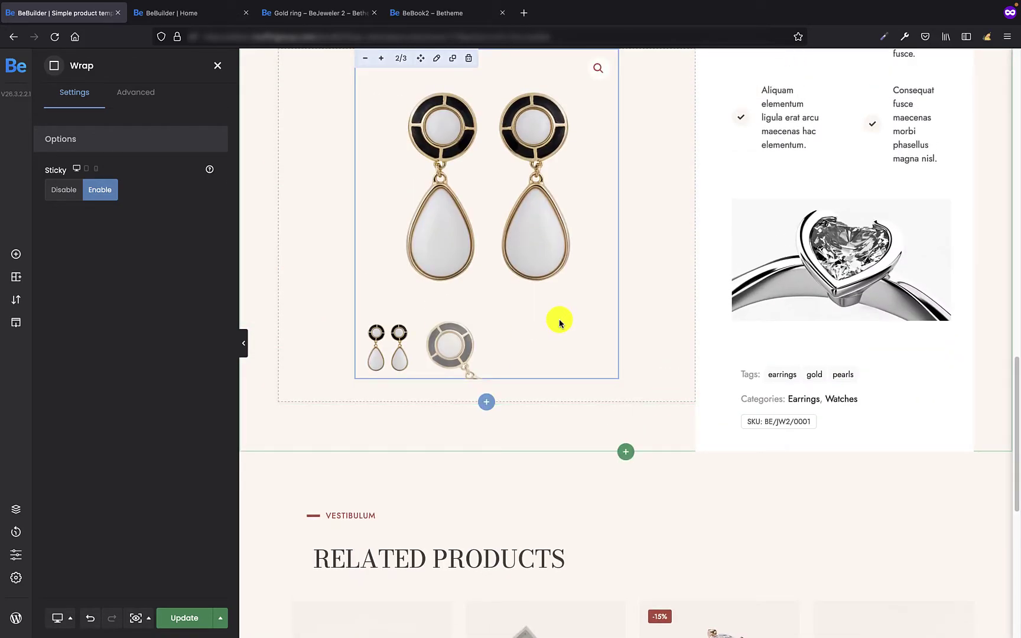
Switch to the 'BeBuilder | Home' tab showing the Book excerpt
{"action": "left_click", "coordinate": [191, 13]}
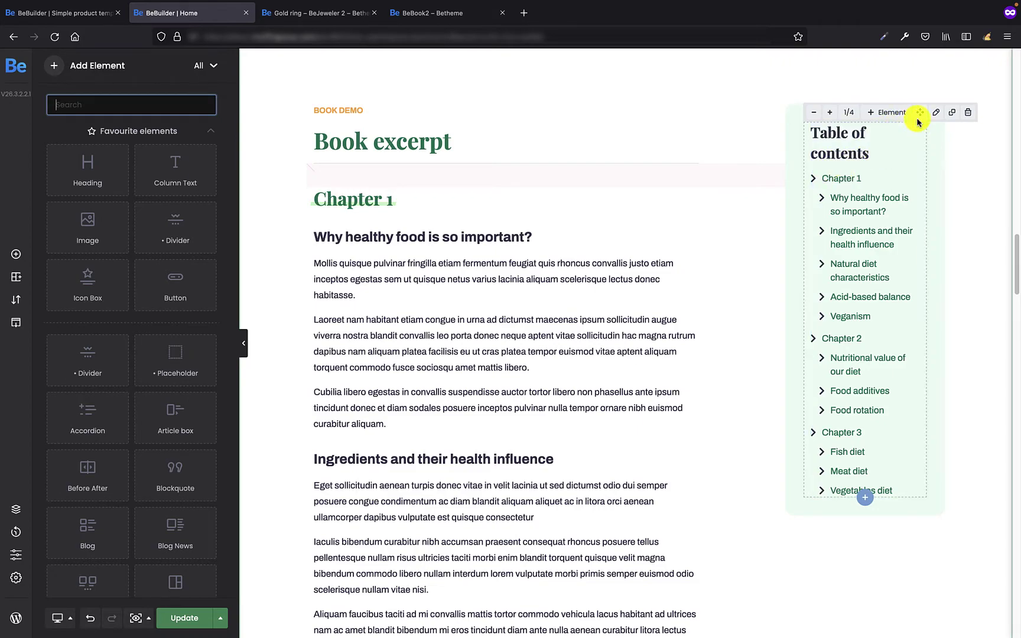
Set the Table of contents wrap's Sticky option to Enable and scroll past Chapter 2 to check
{"action": "left_click", "coordinate": [934, 112]}
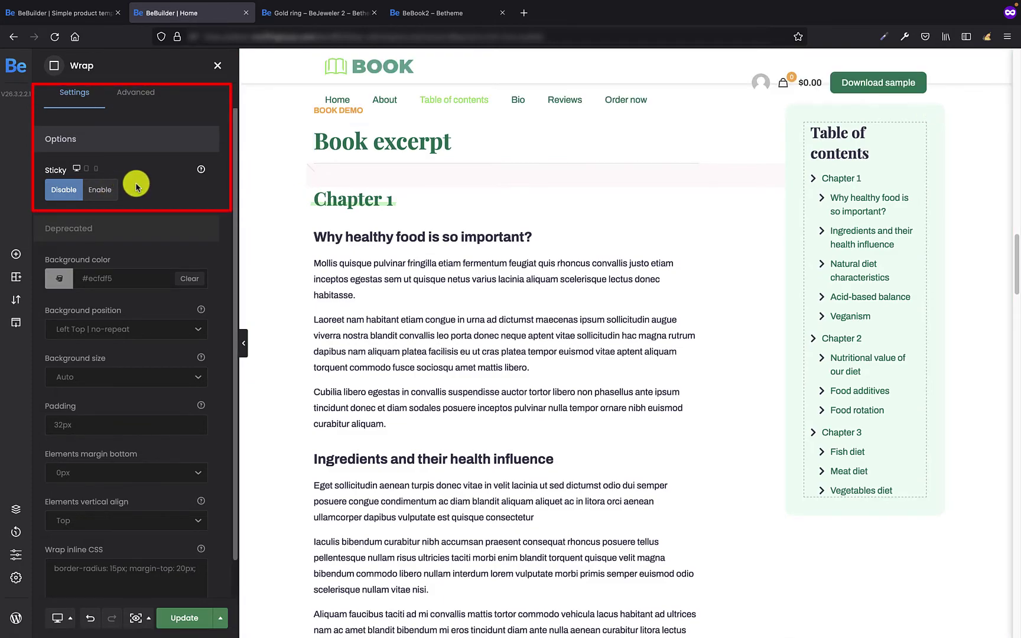
{"action": "left_click", "coordinate": [96, 192]}
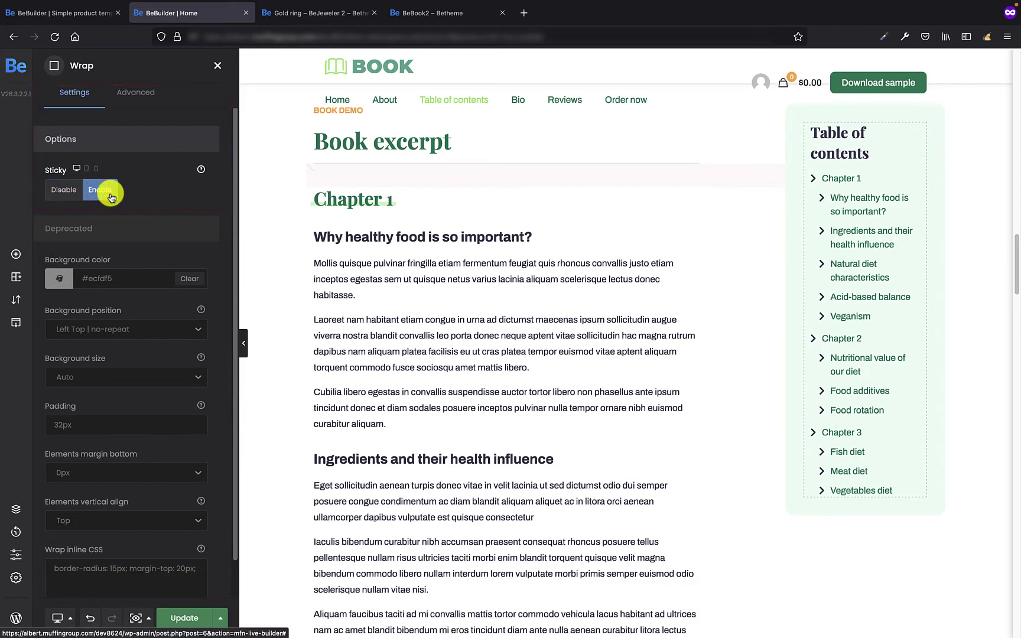
{"action": "scroll", "coordinate": [517, 425], "scroll_direction": "down", "scroll_amount": 5}
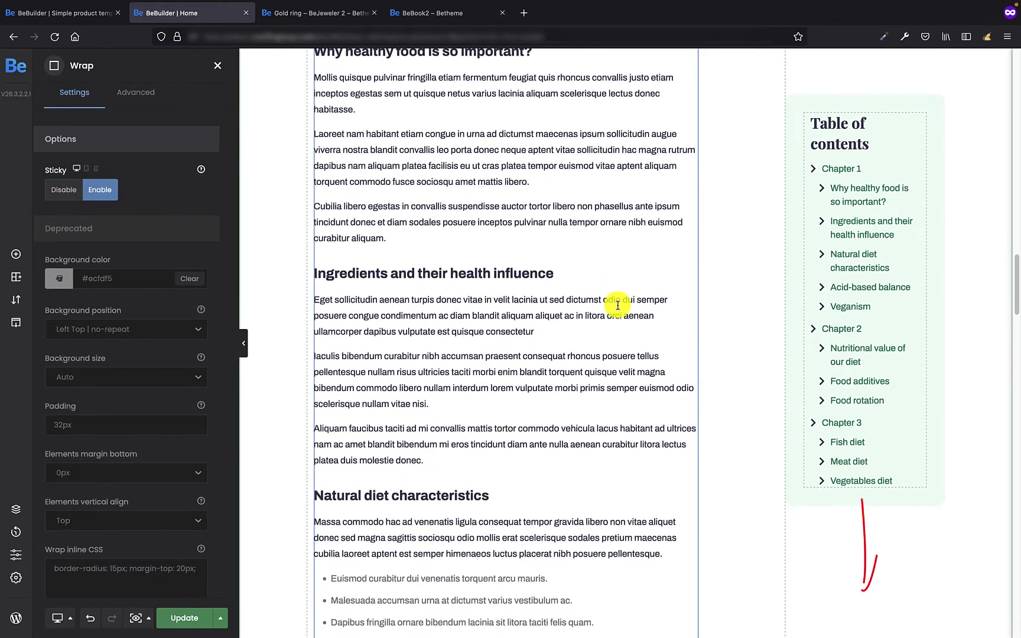
{"action": "scroll", "coordinate": [618, 306], "scroll_direction": "down", "scroll_amount": 10}
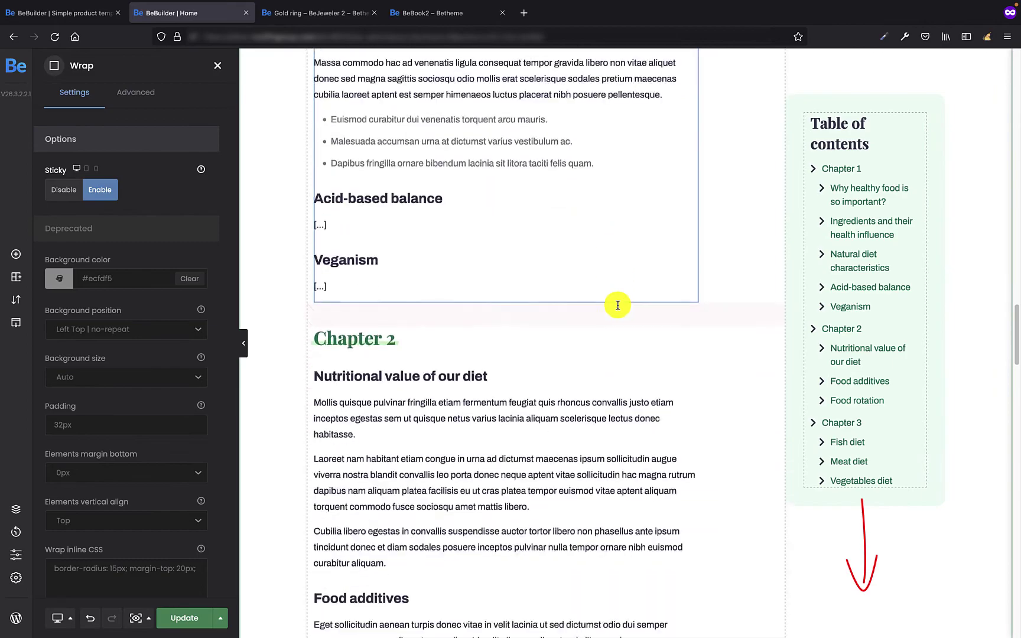
{"action": "scroll", "coordinate": [617, 305], "scroll_direction": "down", "scroll_amount": 8}
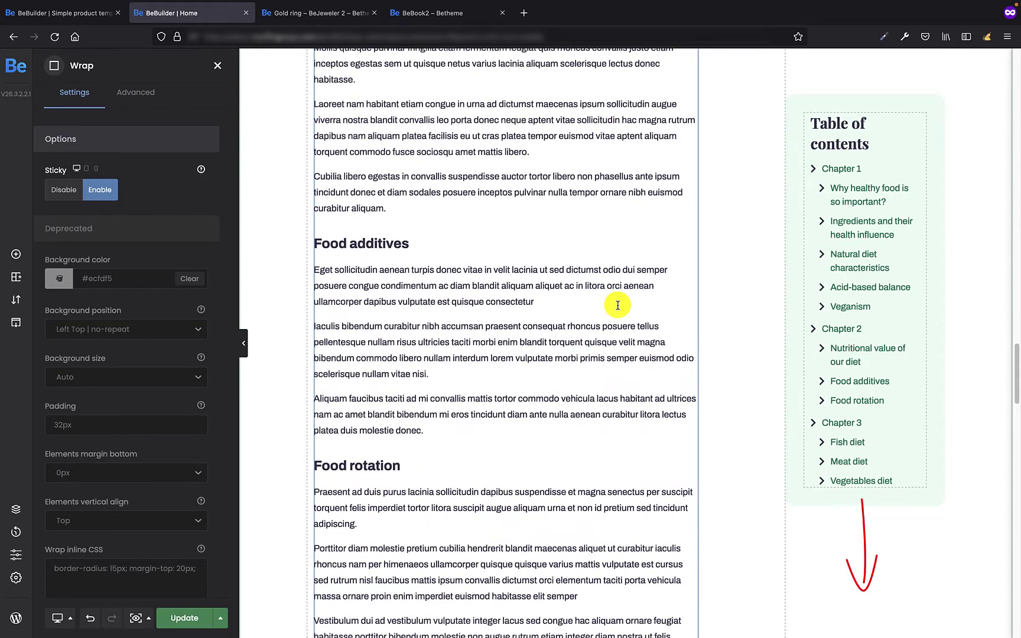
{"action": "scroll", "coordinate": [617, 305], "scroll_direction": "up", "scroll_amount": 2}
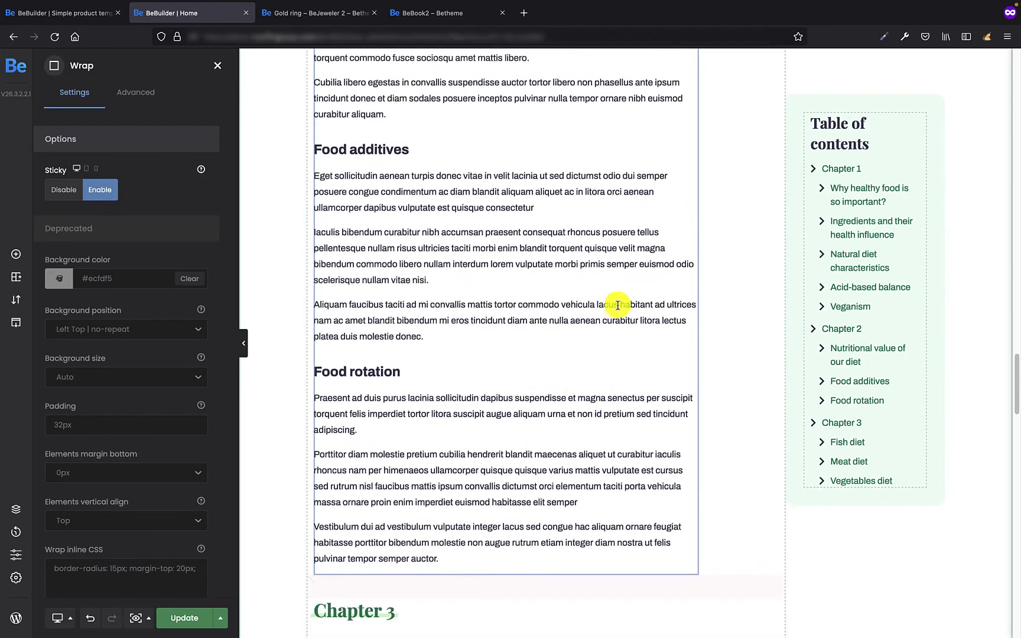